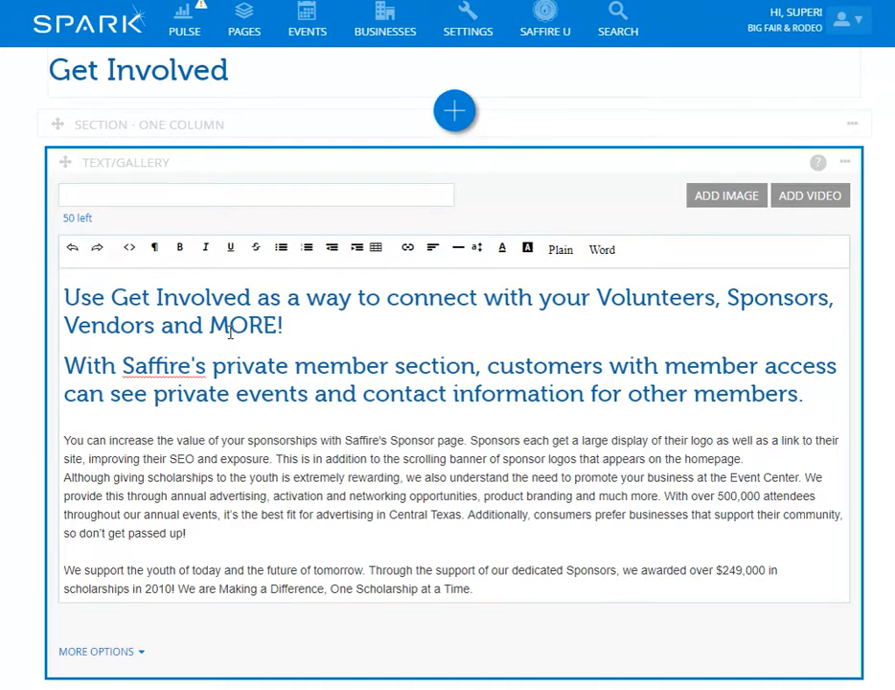
Add "safdsdf" after "MORE!" in the first heading, trying out undo and redo on the added text.
left_click(311, 324)
type("safdsdf")
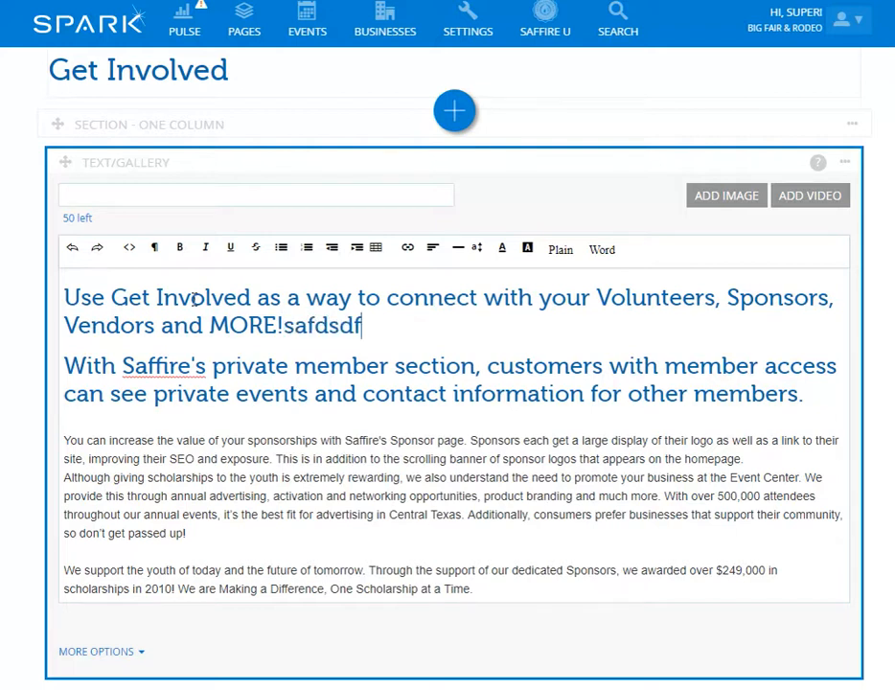
left_click(72, 249)
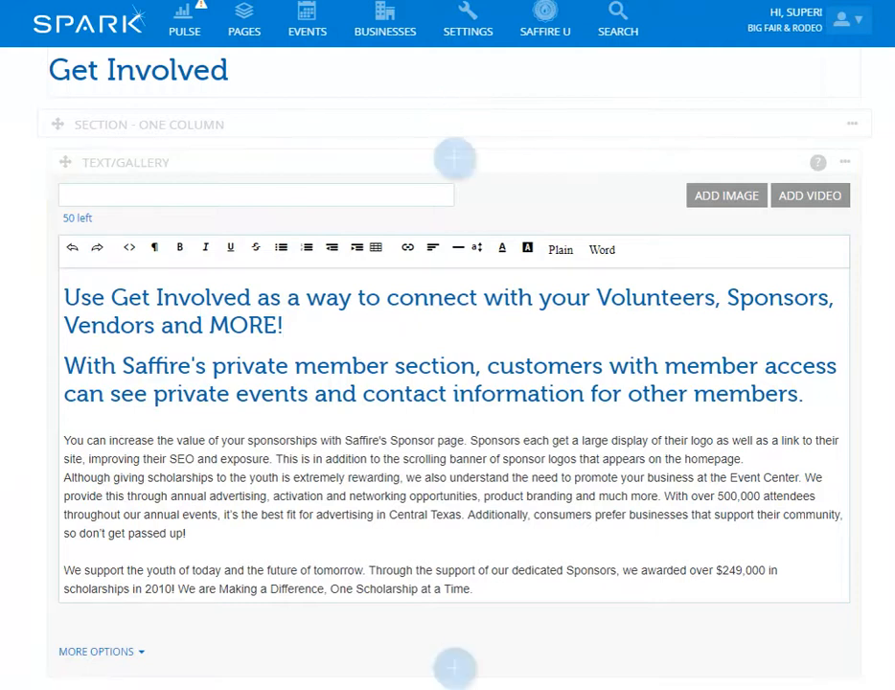
left_click(97, 248)
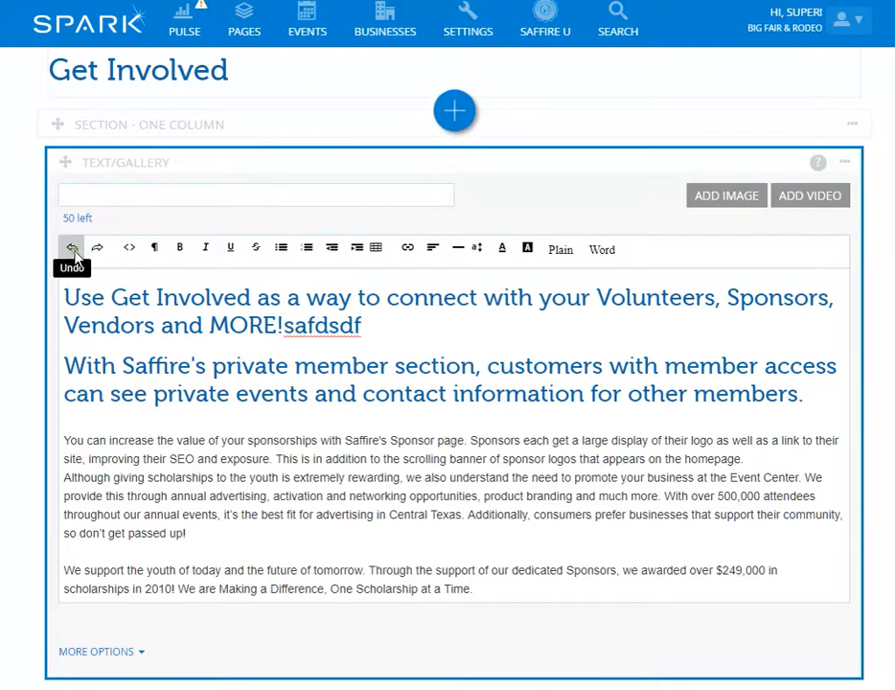
left_click(77, 252)
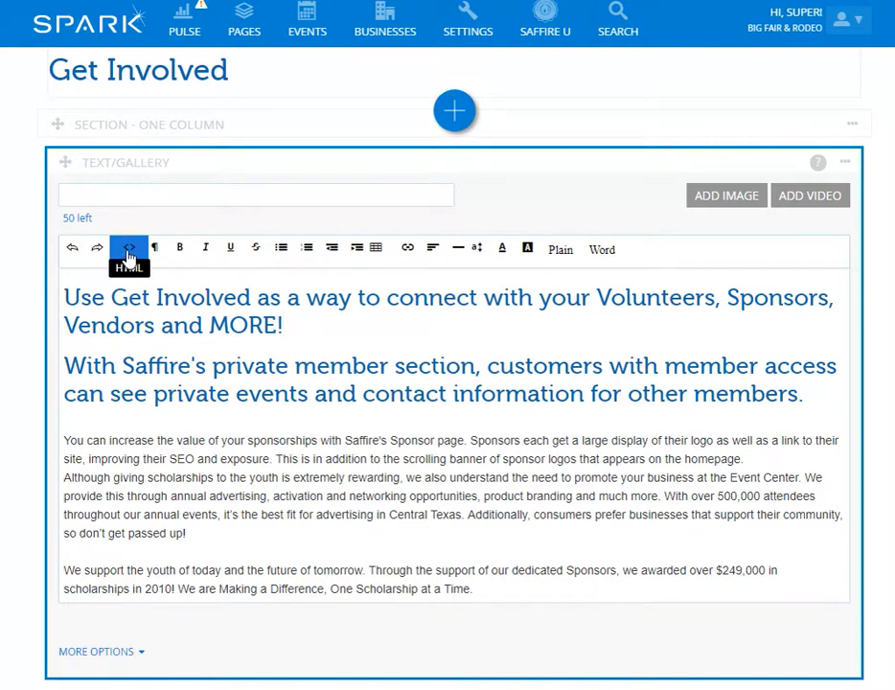
View the text block's HTML source and the full list of paragraph formats.
left_click(129, 251)
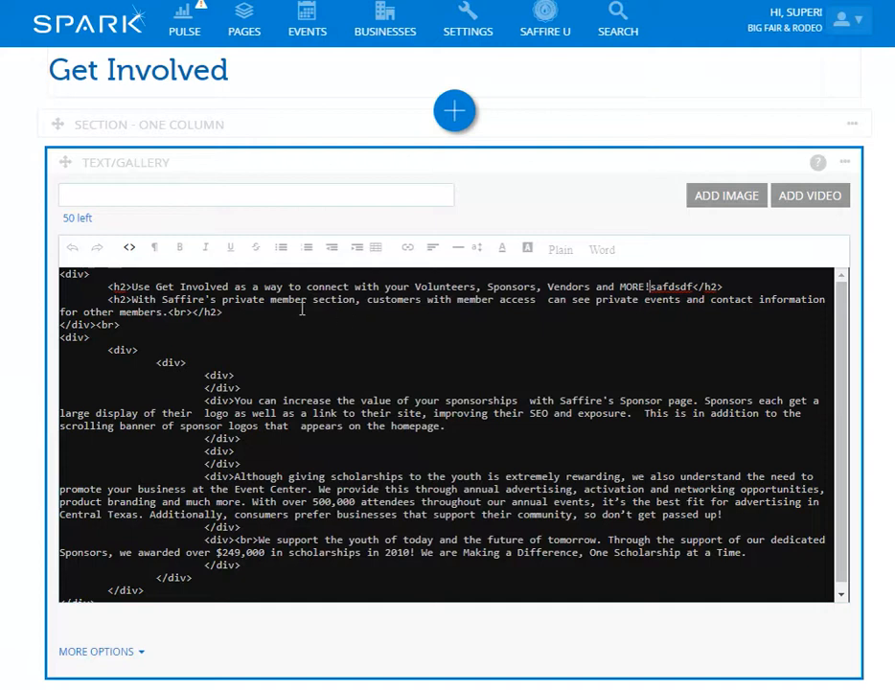
left_click(125, 248)
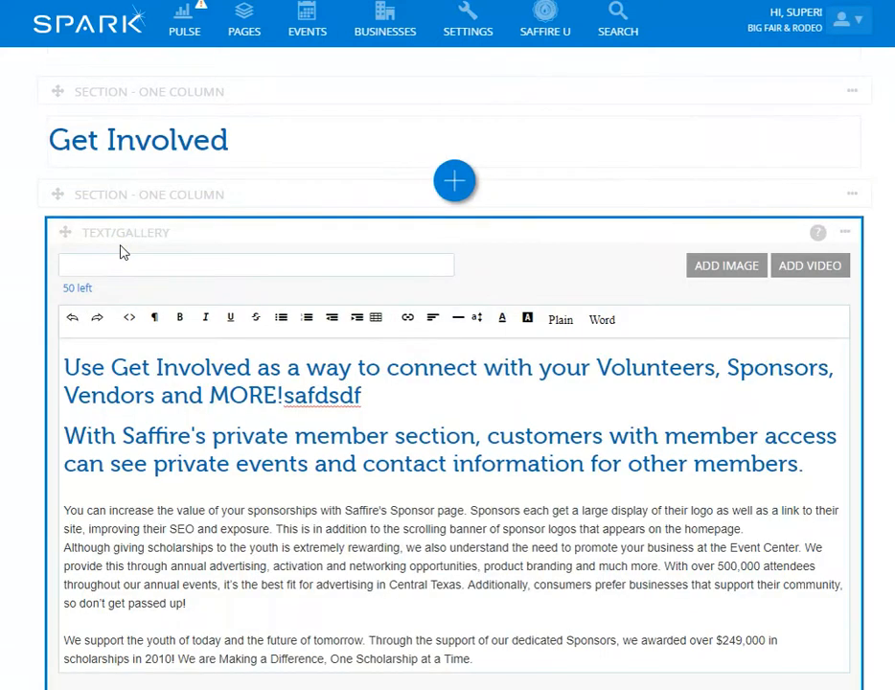
left_click(155, 319)
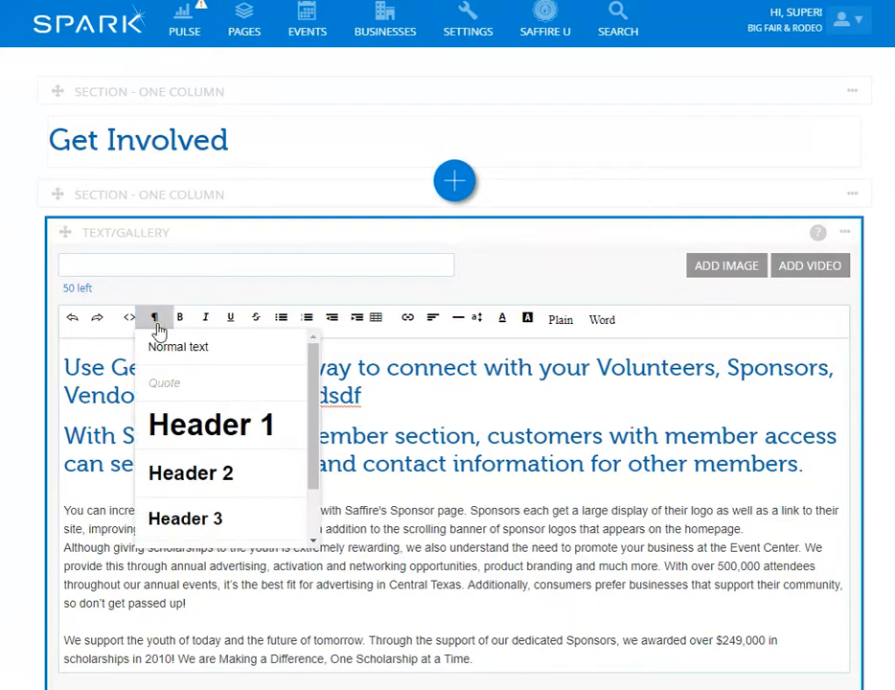
scroll(270, 443, "down", 2)
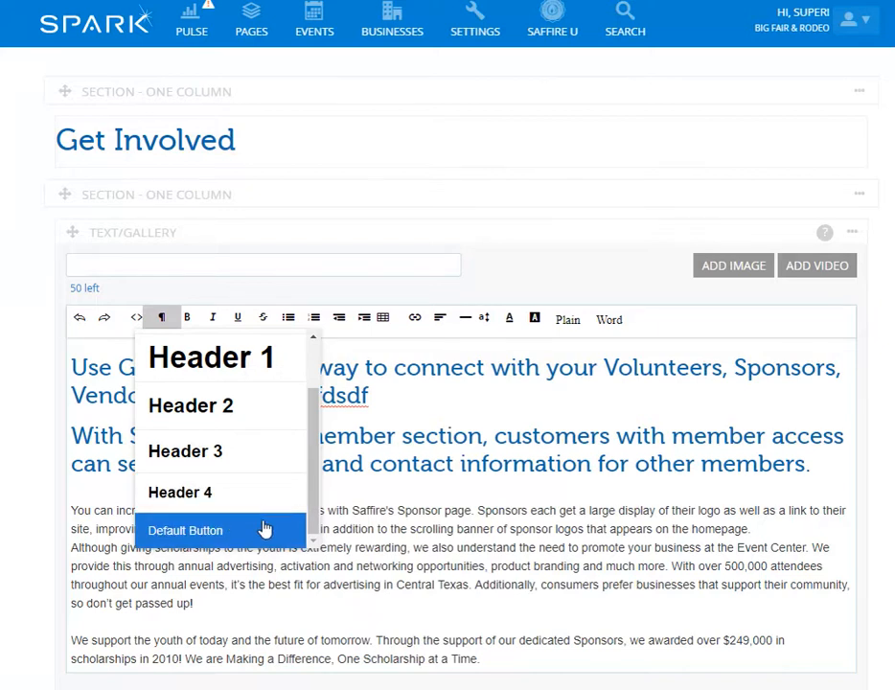
Insert a new line reading "Volunteer" directly below the first heading.
left_click(447, 392)
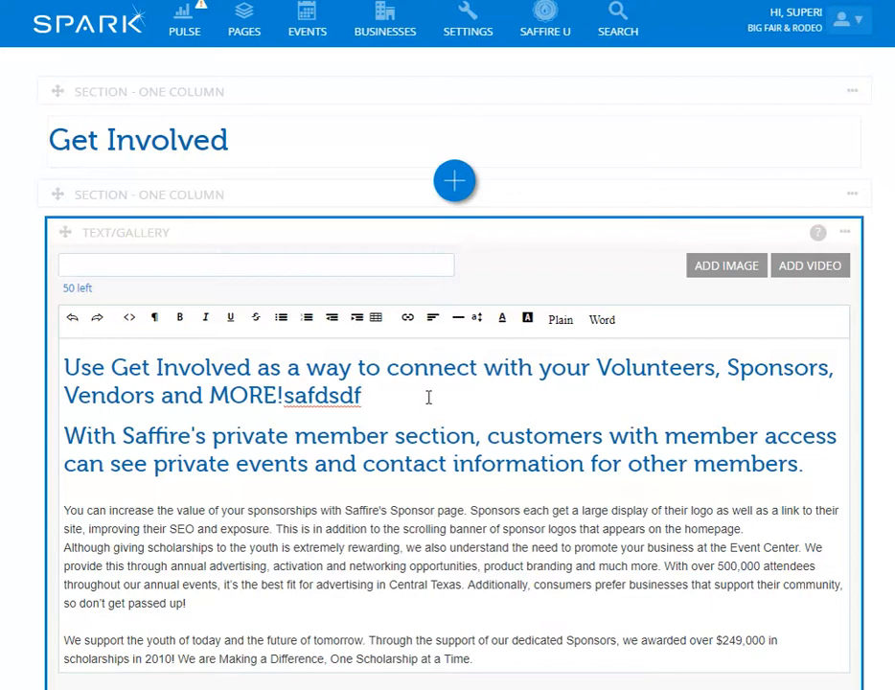
key("Return")
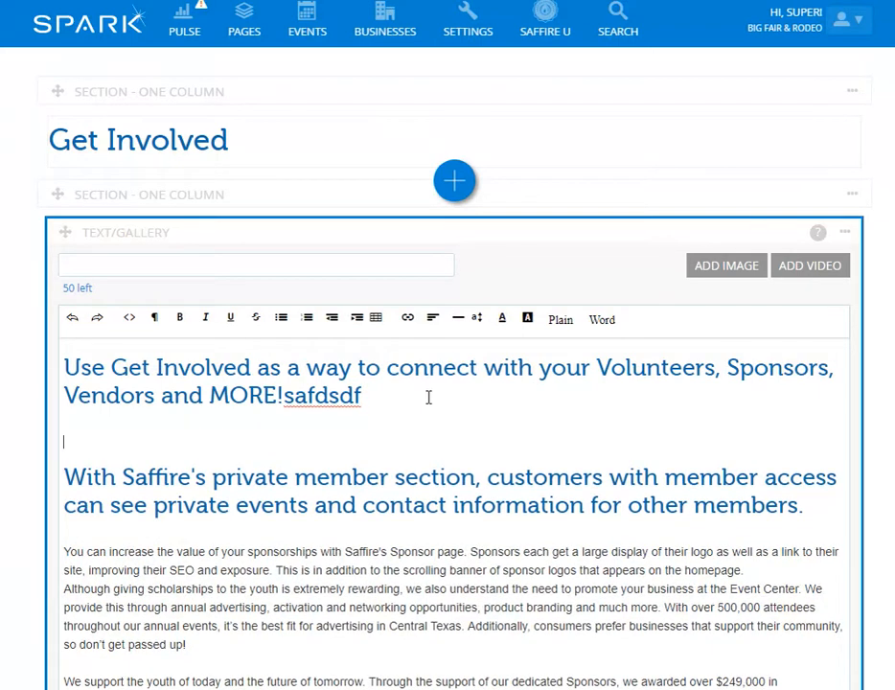
type("Volunteer")
Link the word "Volunteer" to google.com, keeping its text and having the link open in a new tab.
left_click_drag(132, 440, 60, 448)
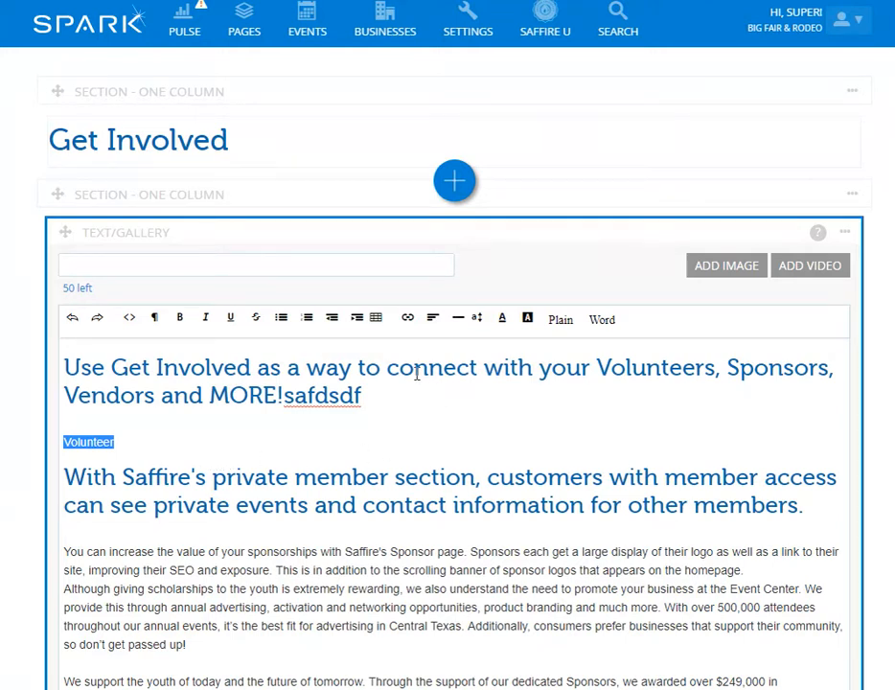
left_click(407, 318)
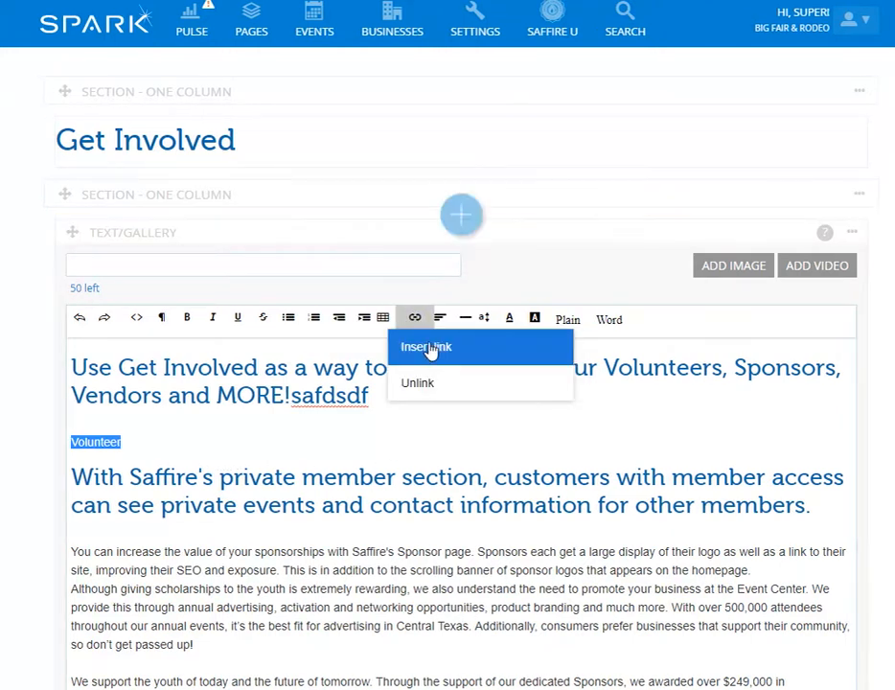
left_click(445, 356)
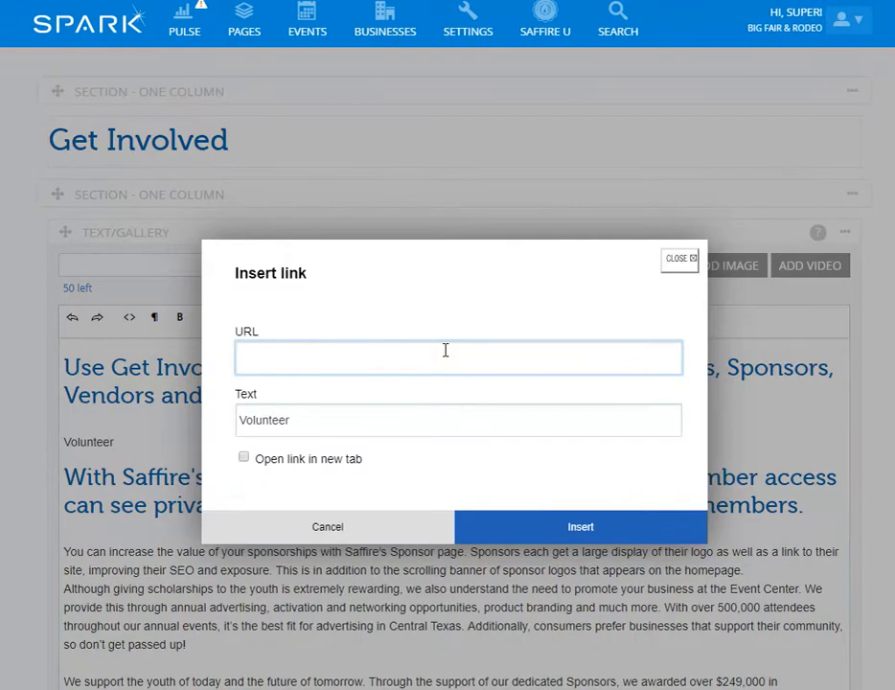
type("google.com")
left_click(387, 416)
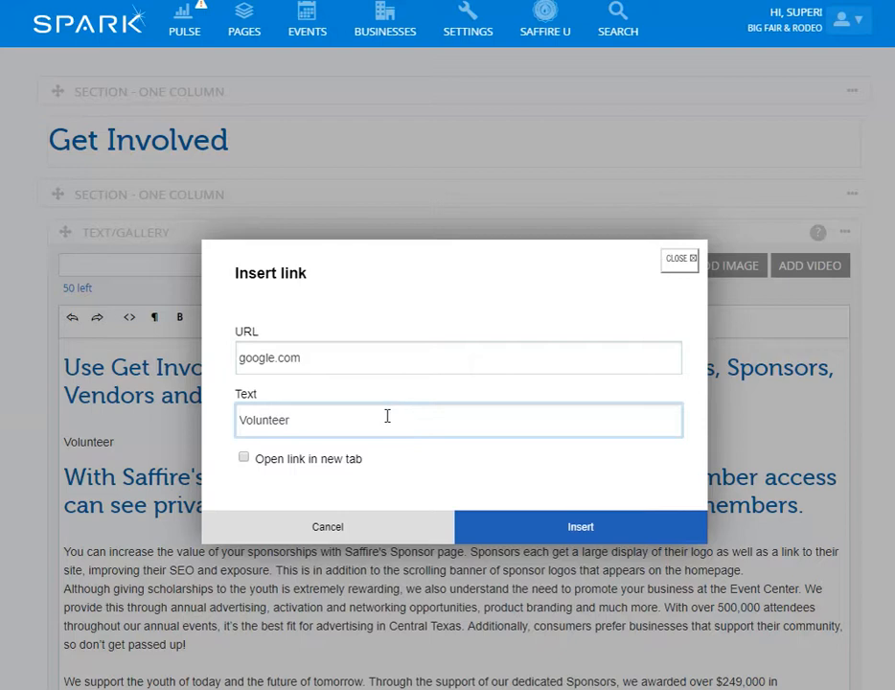
left_click(244, 460)
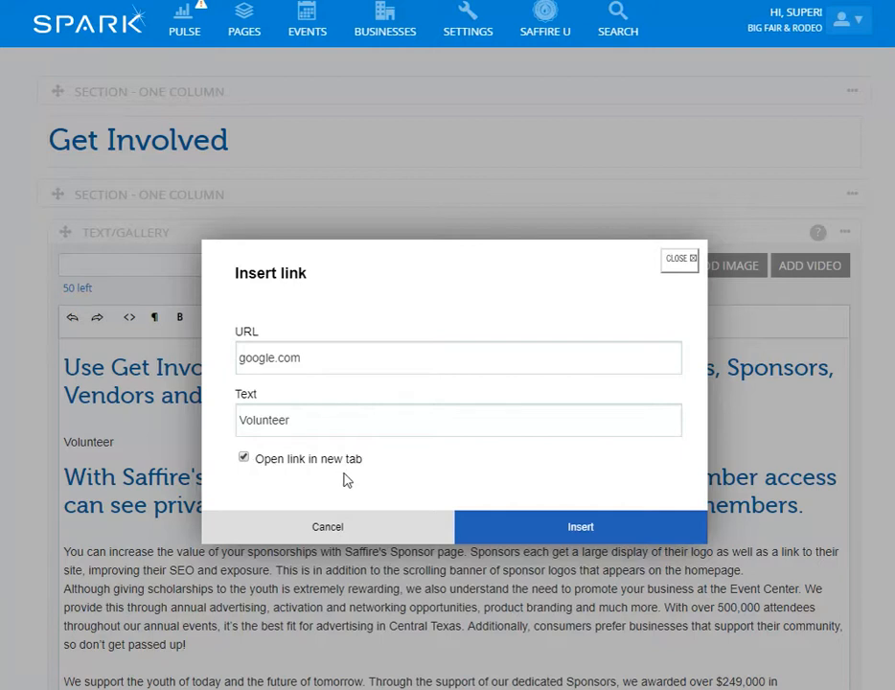
left_click(559, 527)
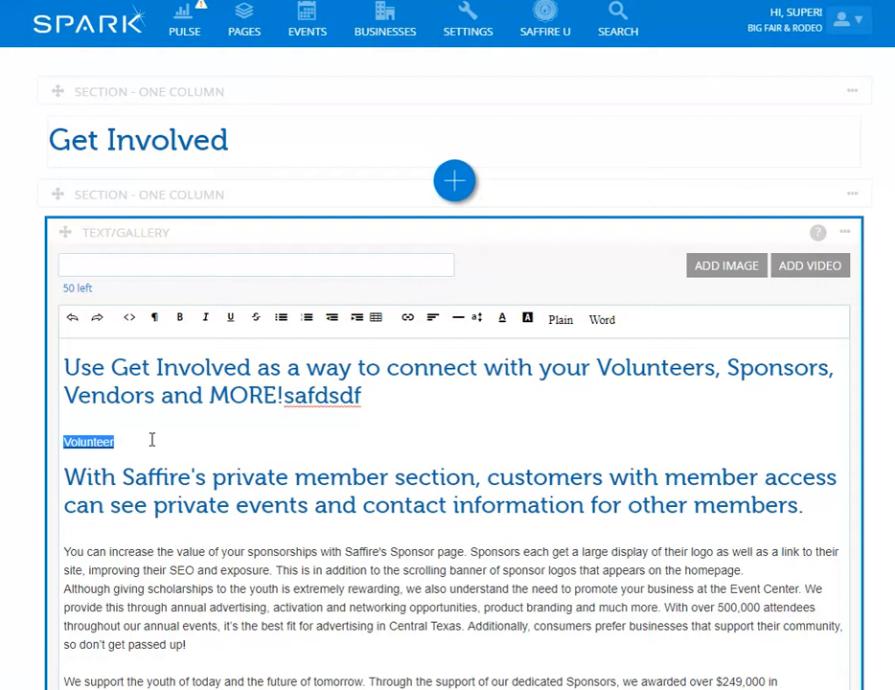
Format the "Volunteer" link with the Default Button style.
left_click(153, 319)
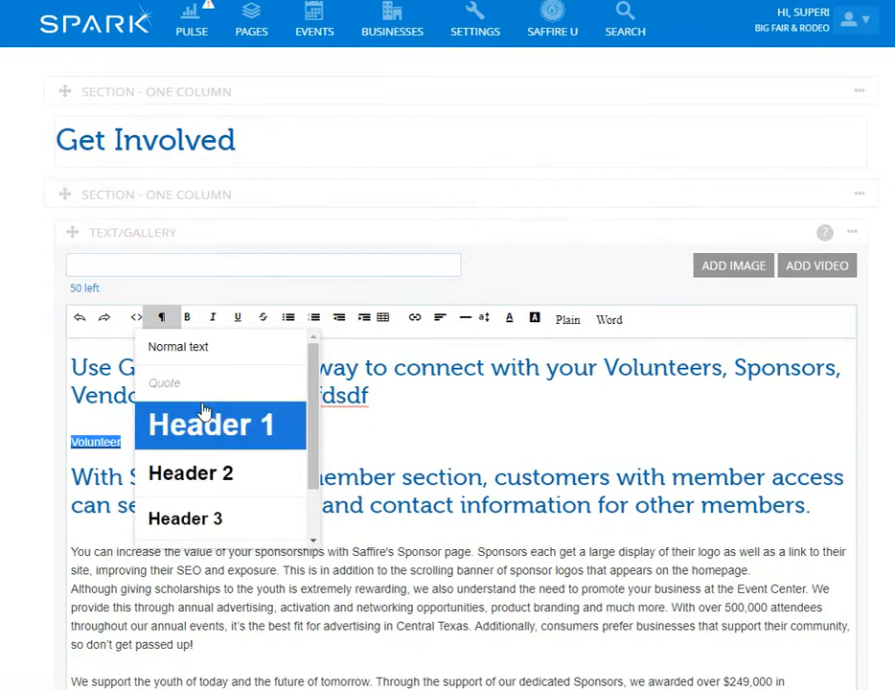
scroll(206, 459, "down", 1)
left_click(211, 529)
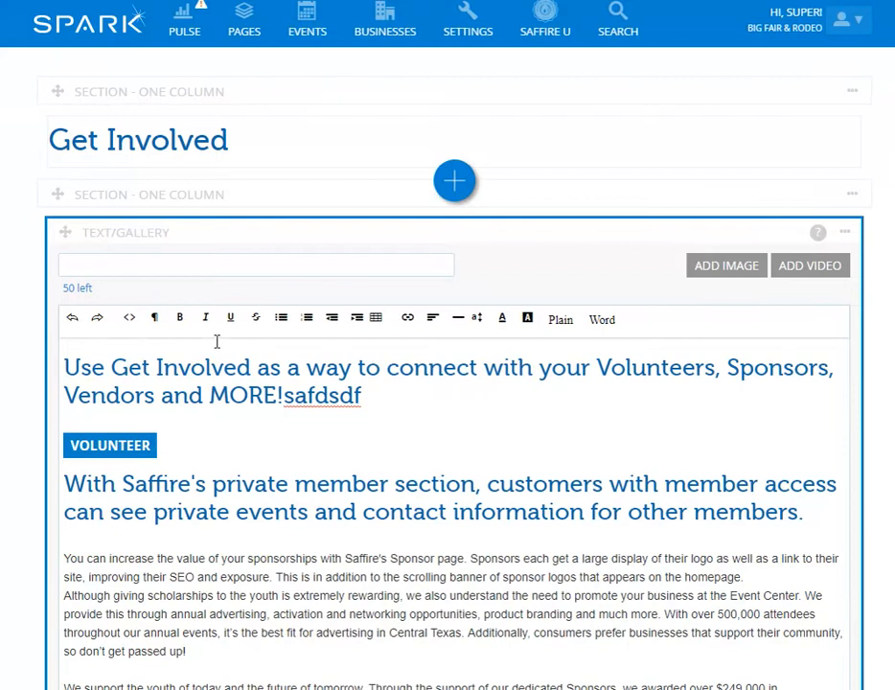
Make the "You can increase" paragraph a bulleted list item and the "Although giving scholarships" paragraph a numbered list item.
left_click(65, 557)
left_click(281, 320)
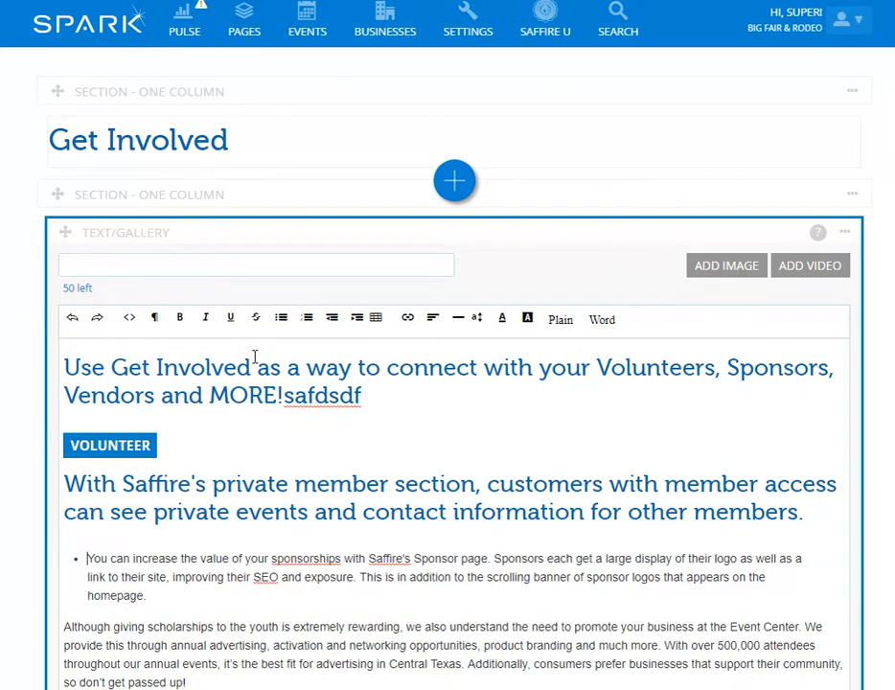
left_click(65, 626)
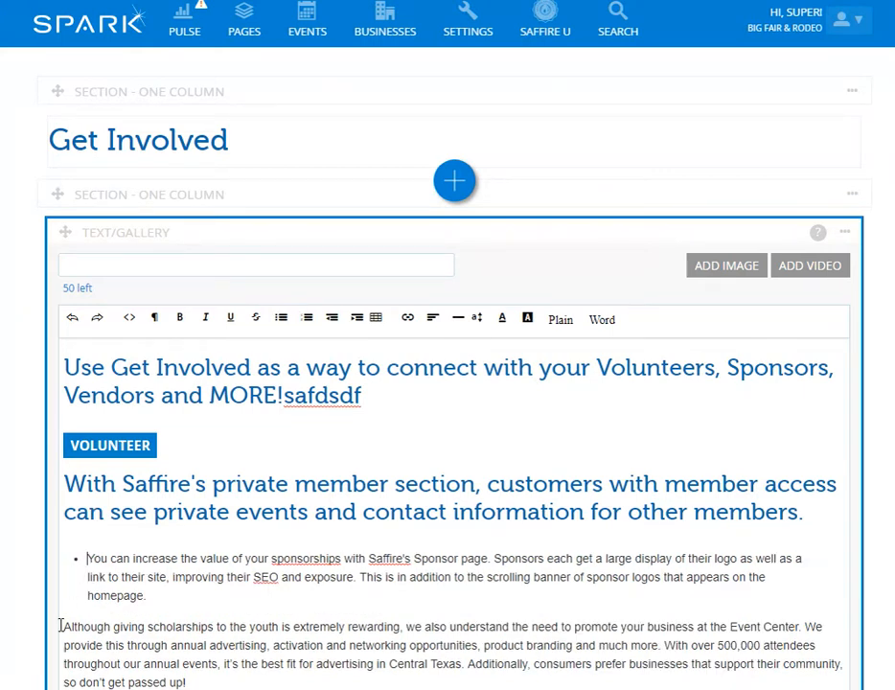
left_click(306, 318)
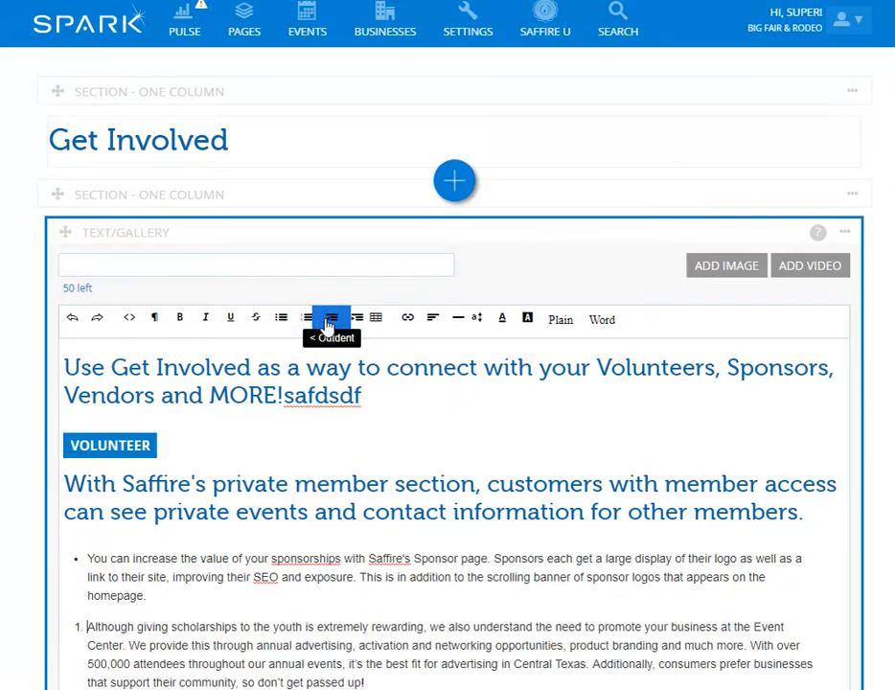
Insert a table with 2 rows and 3 columns and place the cursor in its first-row cells.
left_click(375, 326)
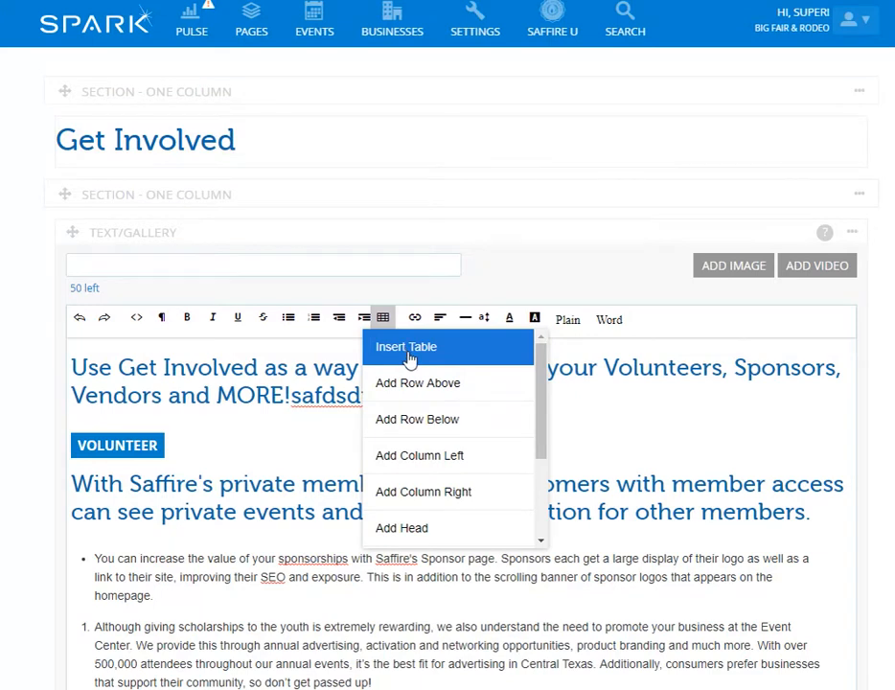
left_click(410, 357)
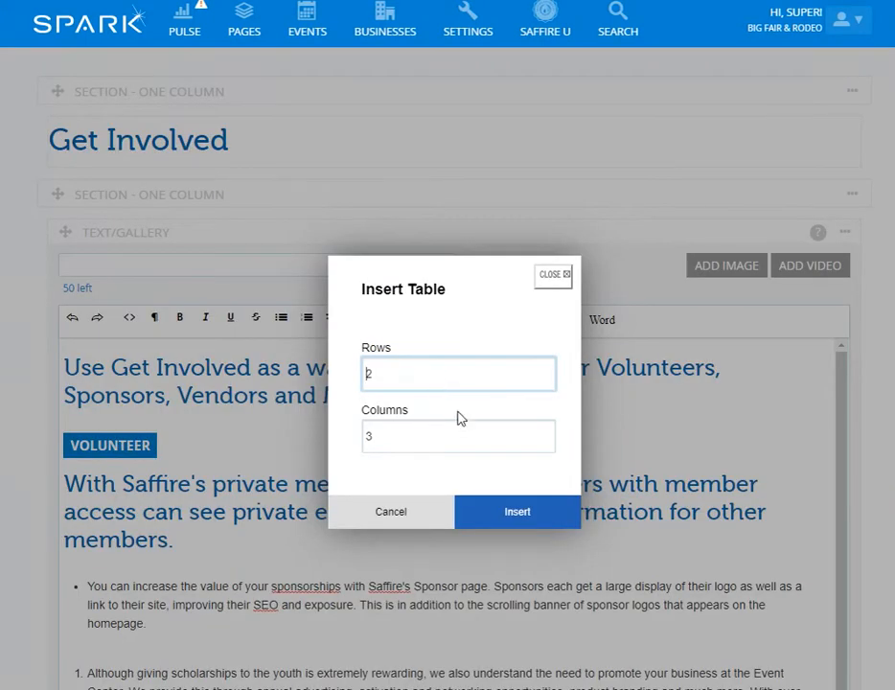
left_click(505, 515)
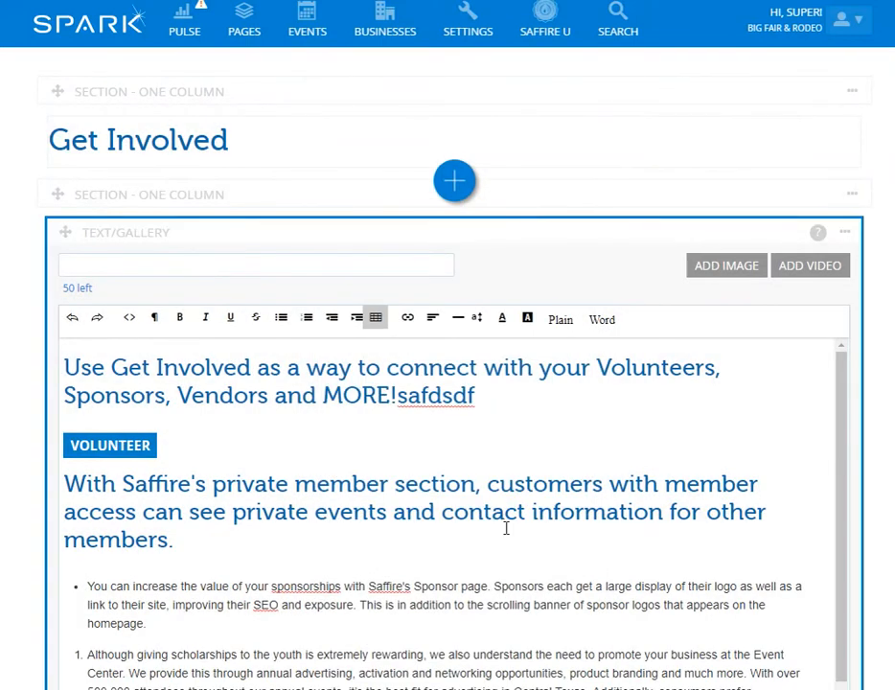
scroll(505, 525, "down", 1)
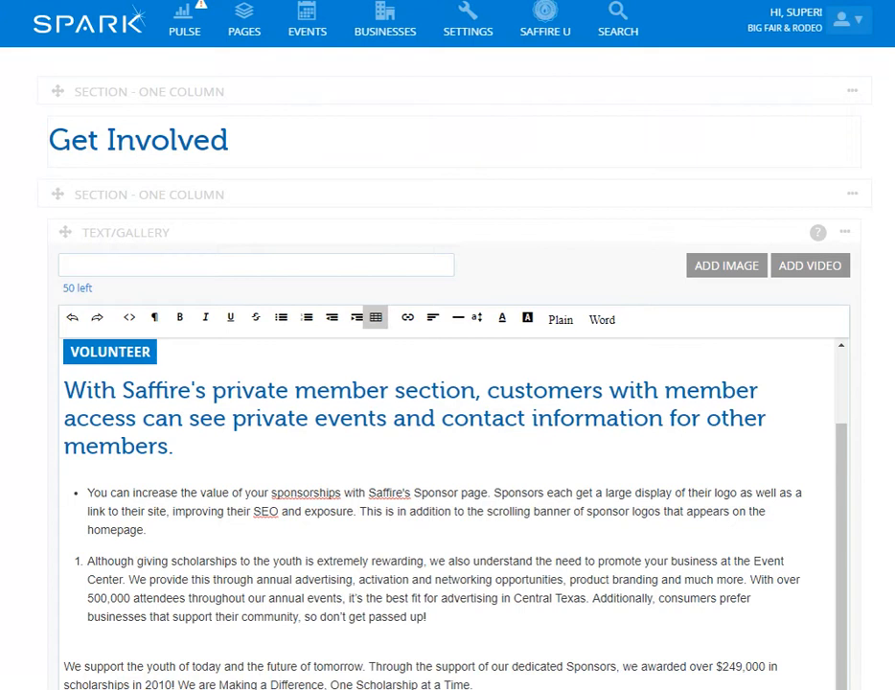
scroll(447, 383, "down", 1)
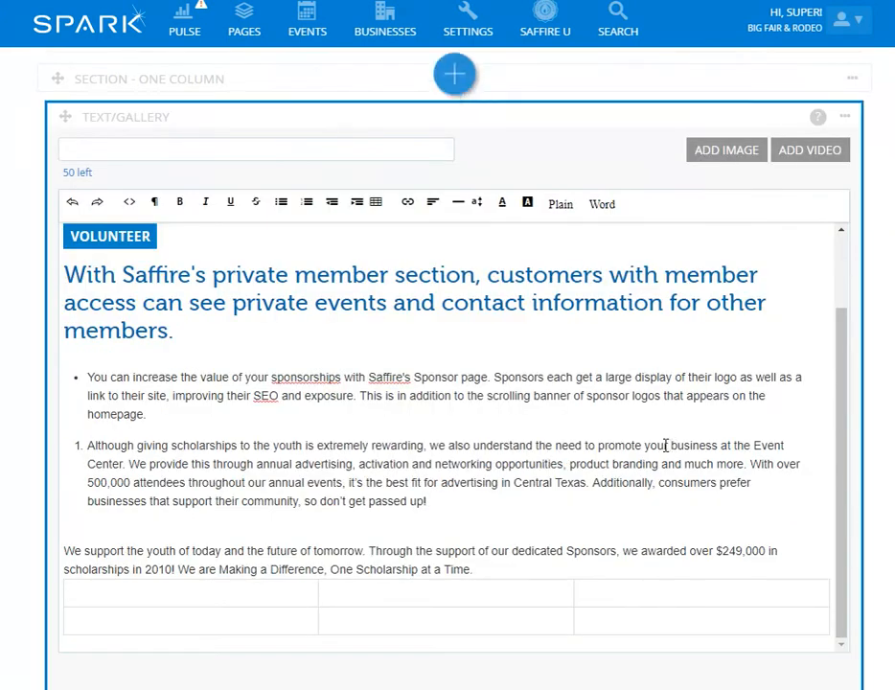
left_click(256, 594)
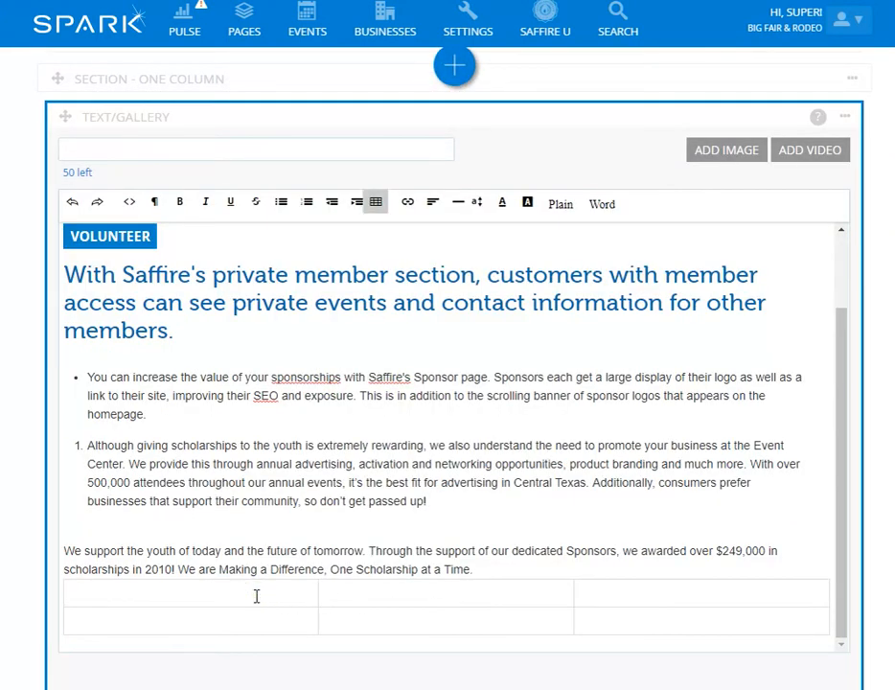
left_click(353, 599)
left_click(407, 204)
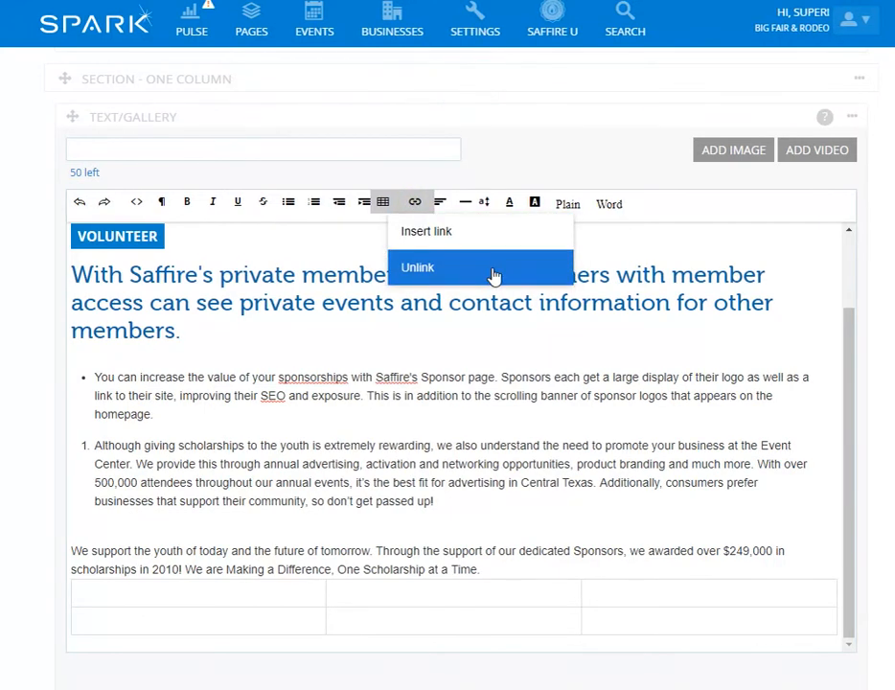
left_click(493, 277)
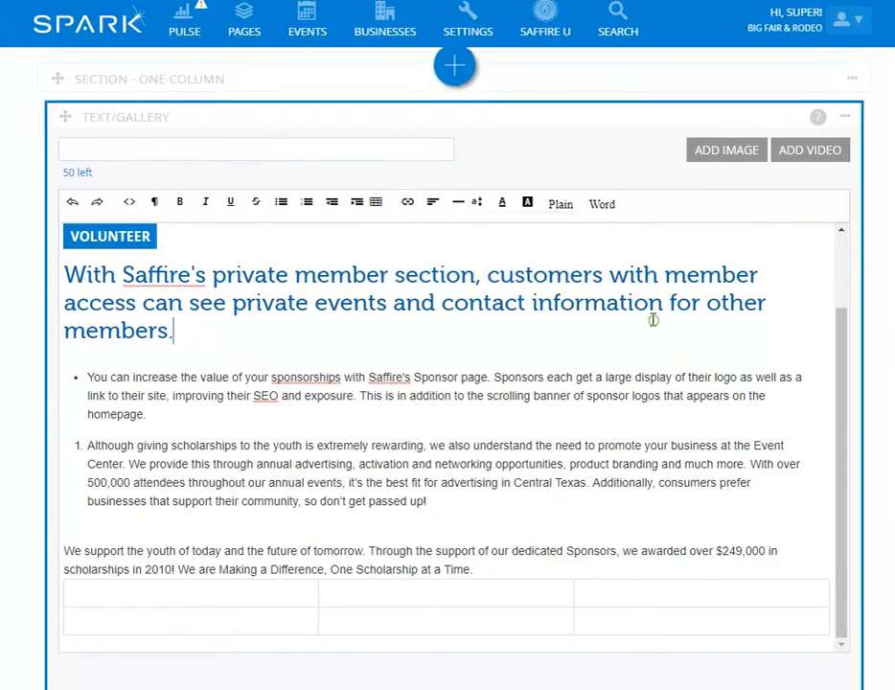
left_click(437, 210)
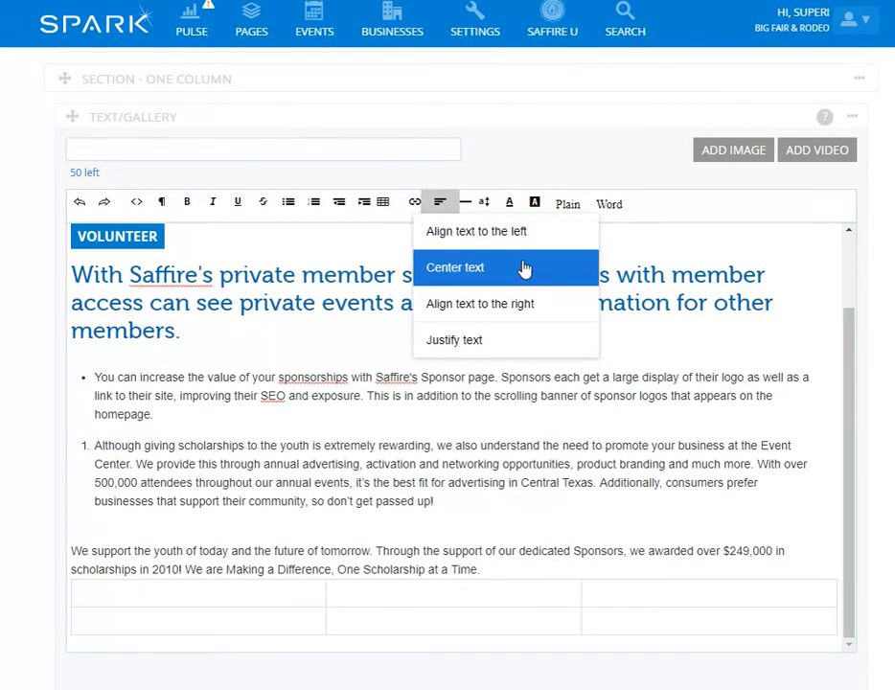
Replace the heading about Saffire's private member section with a horizontal line.
triple_click(331, 281)
left_click(408, 204)
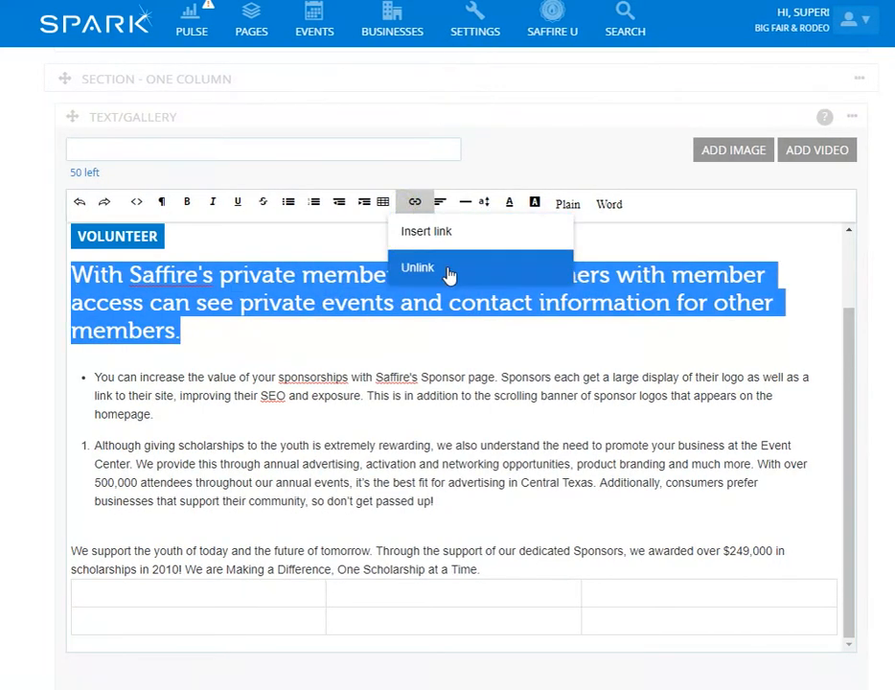
left_click(440, 204)
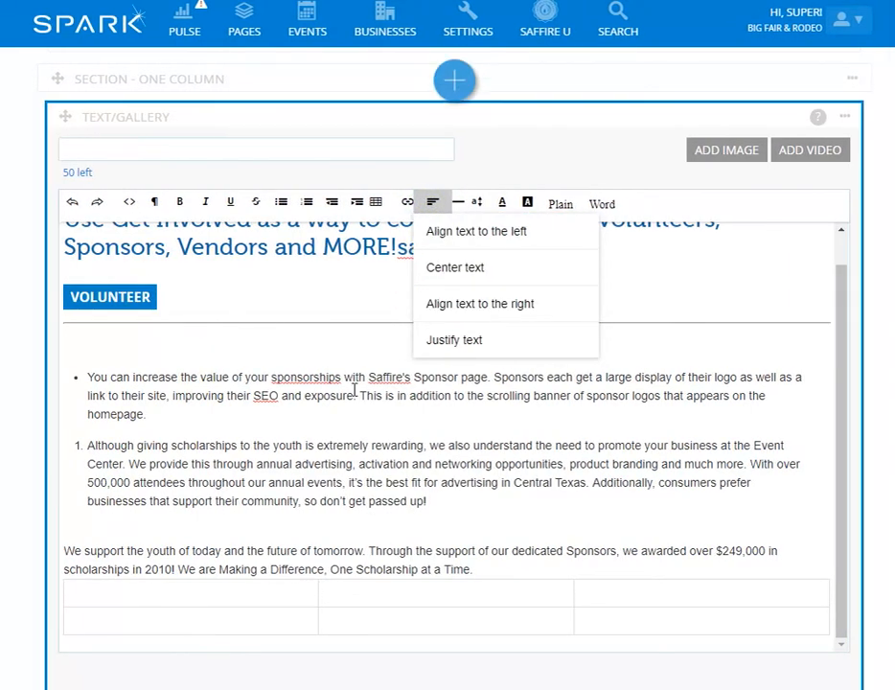
Select the bulleted sponsorship paragraph and center its text.
triple_click(334, 392)
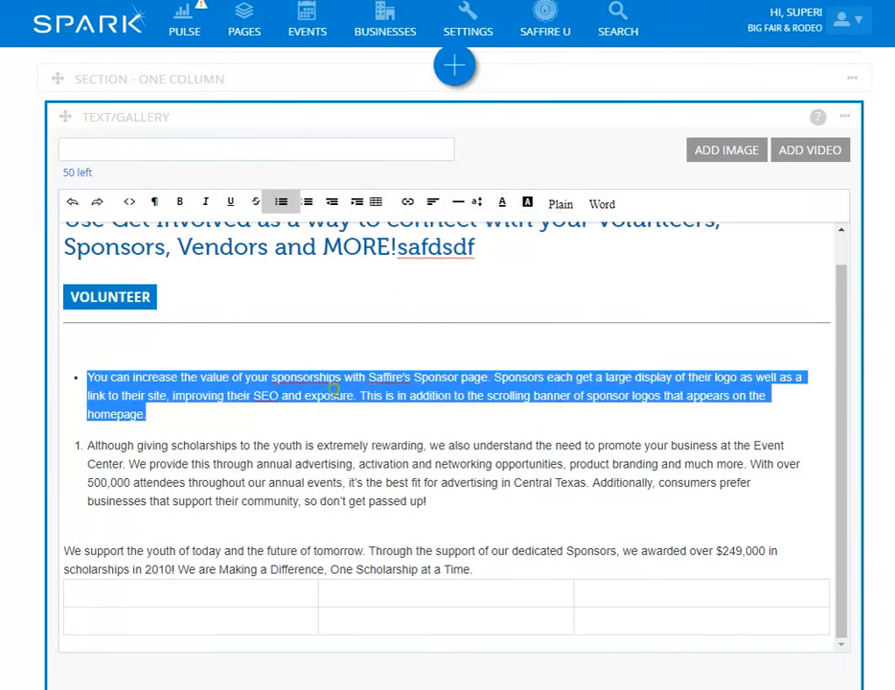
left_click(432, 202)
left_click(474, 273)
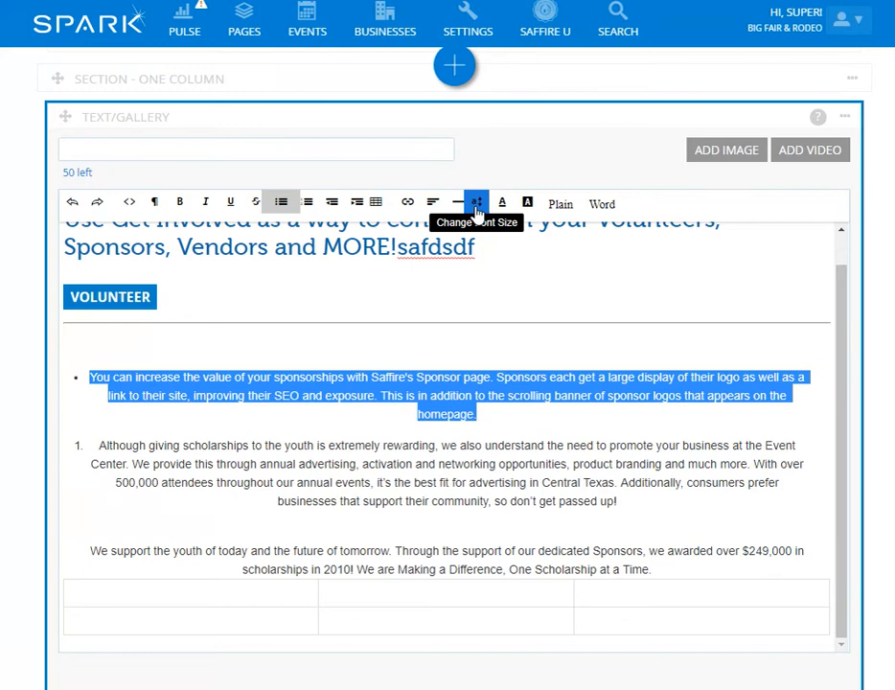
Look at the text color palette and the Paste As Plain Text dialog, closing it without pasting anything.
left_click(502, 205)
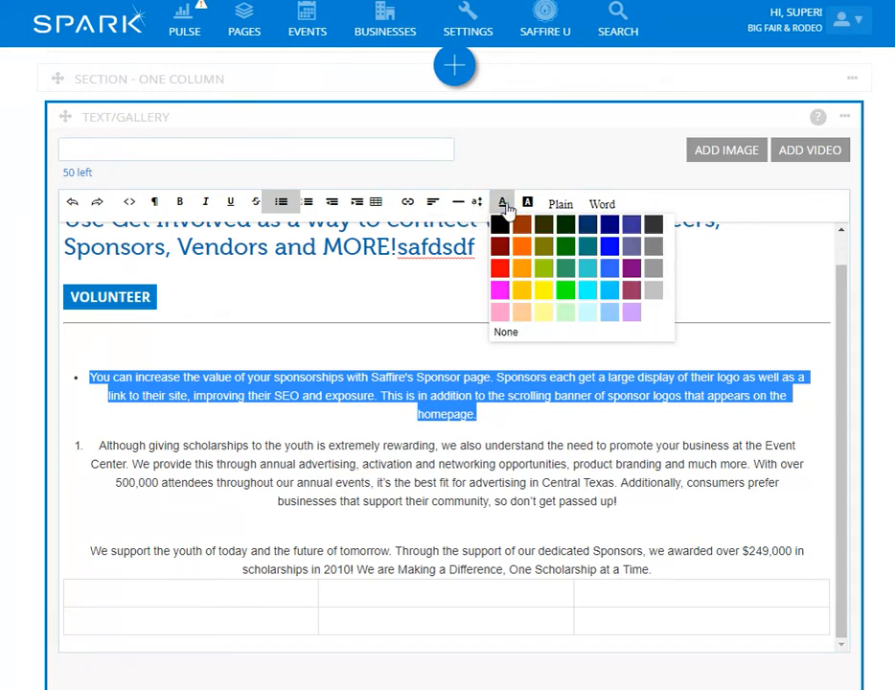
left_click(556, 205)
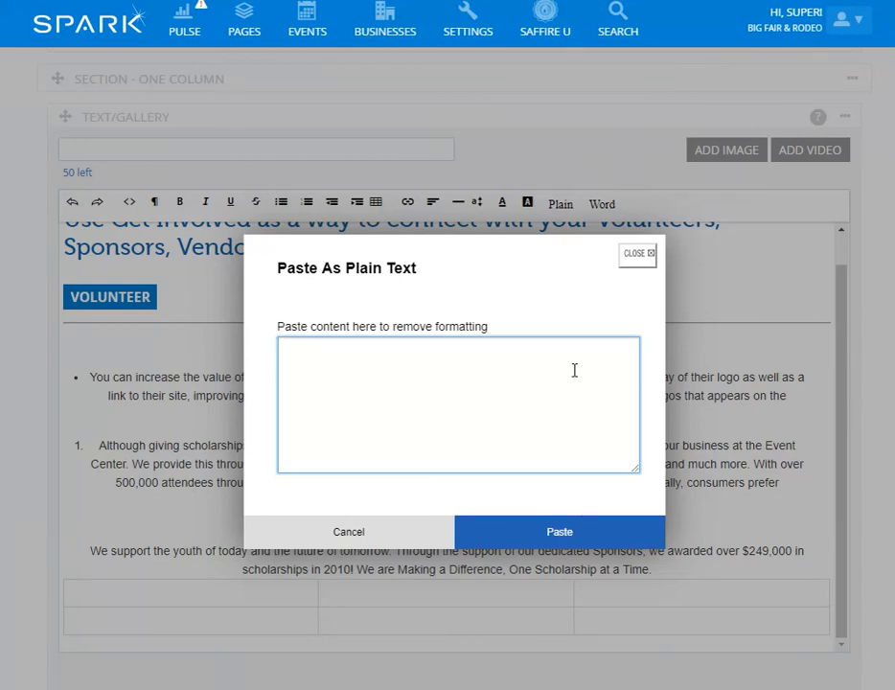
left_click(628, 257)
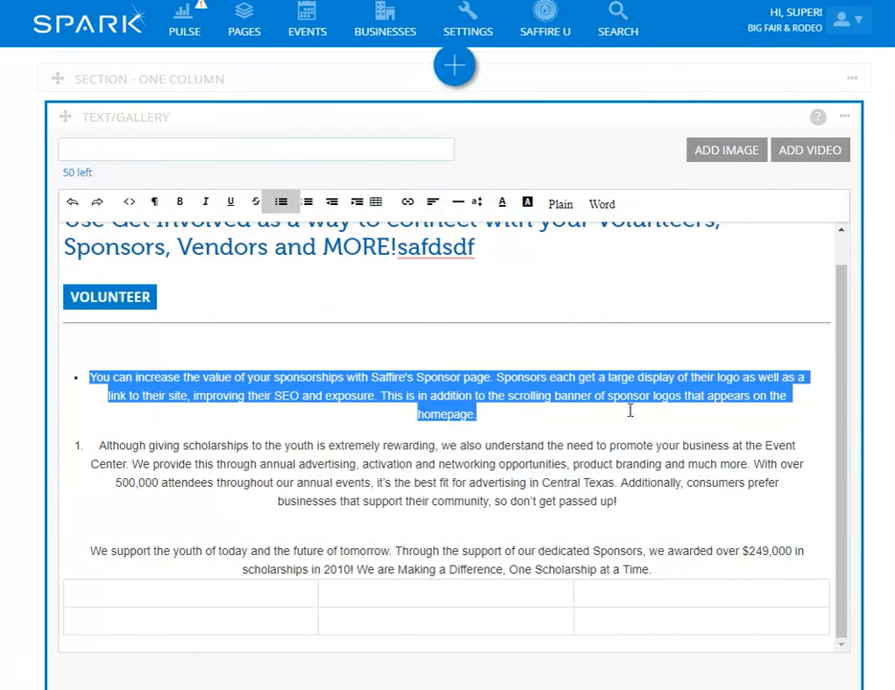